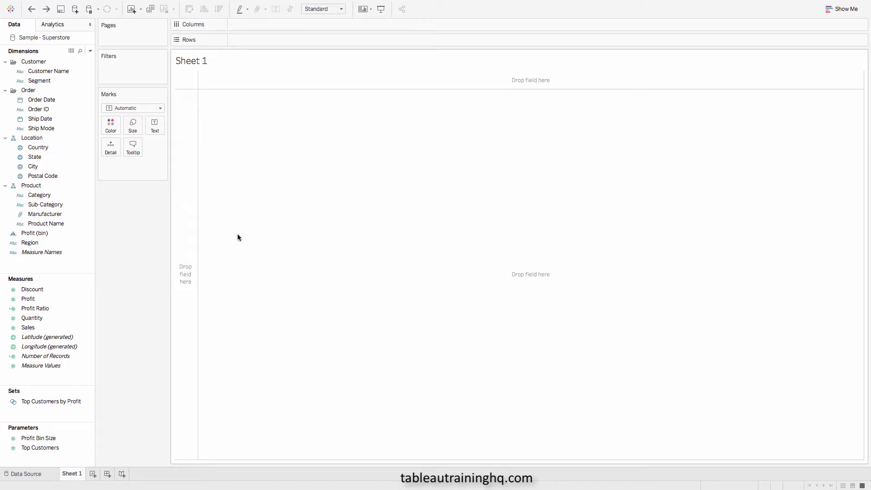
- Build a filled US state map coloured by SUM(Profit) on Sheet 1, and add a blank Sheet 2
{"action": "double_click", "coordinate": [36, 157]}
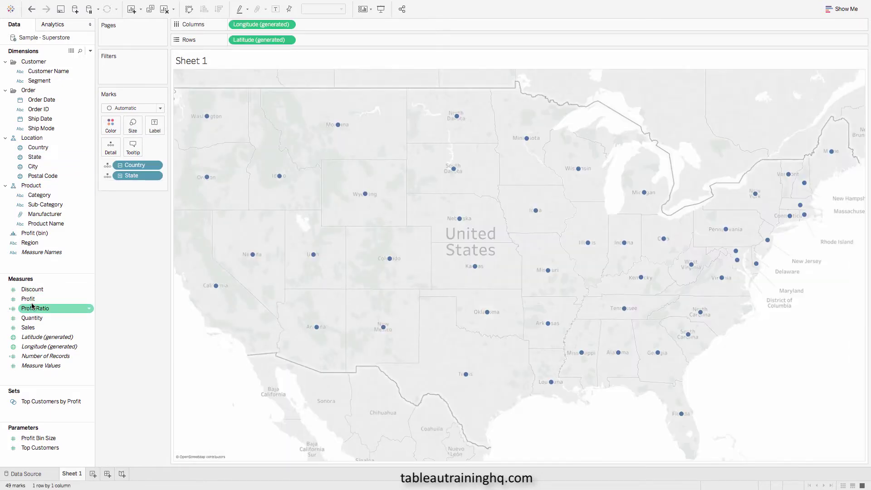
{"action": "double_click", "coordinate": [28, 299]}
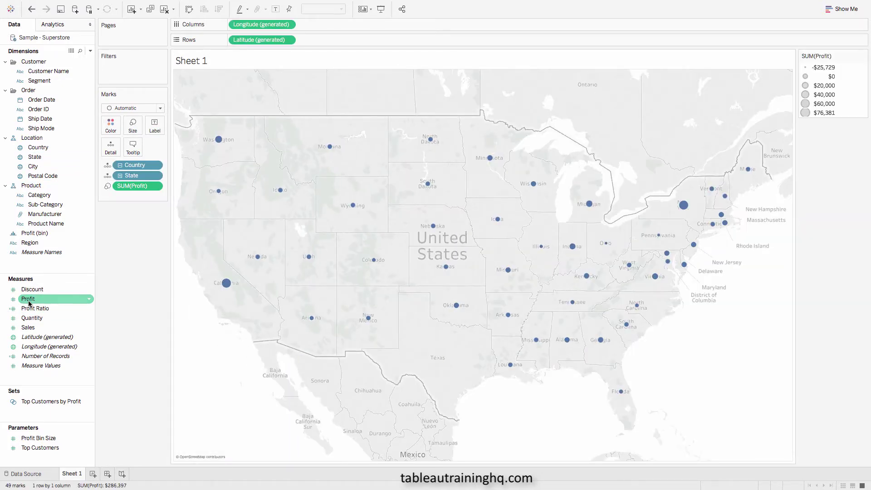
{"action": "left_click", "coordinate": [834, 10]}
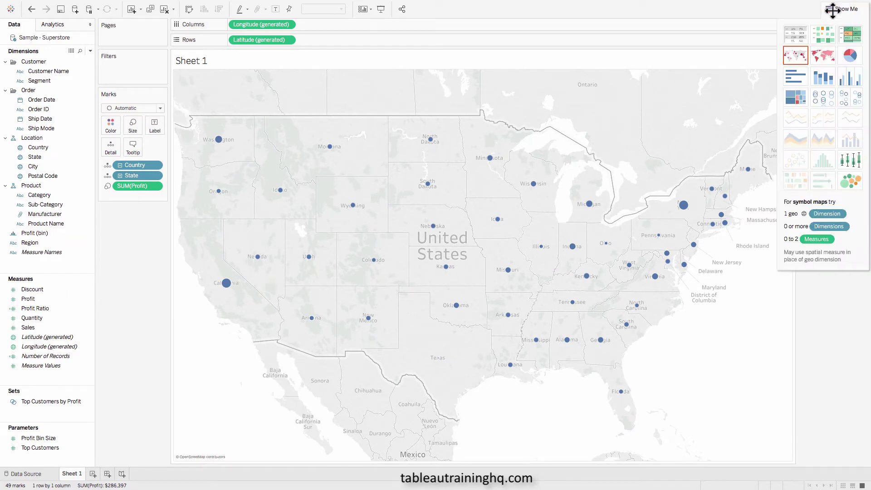
{"action": "left_click", "coordinate": [822, 58]}
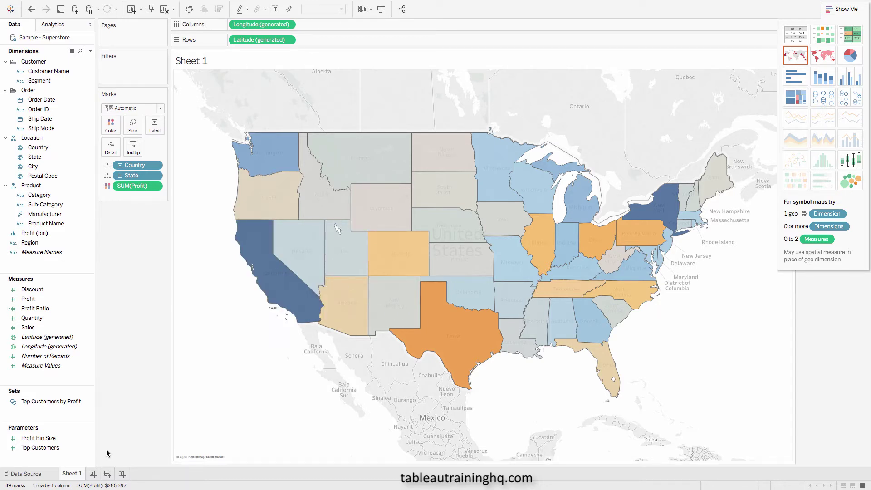
{"action": "left_click", "coordinate": [92, 473]}
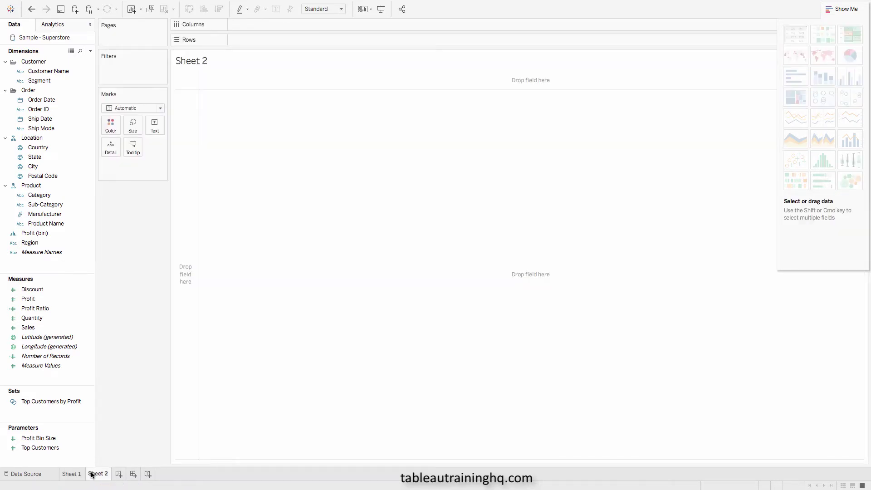
- Rename Sheet 2 to 'Profit over time'
{"action": "double_click", "coordinate": [91, 474]}
{"action": "type", "text": "Profit over time"}
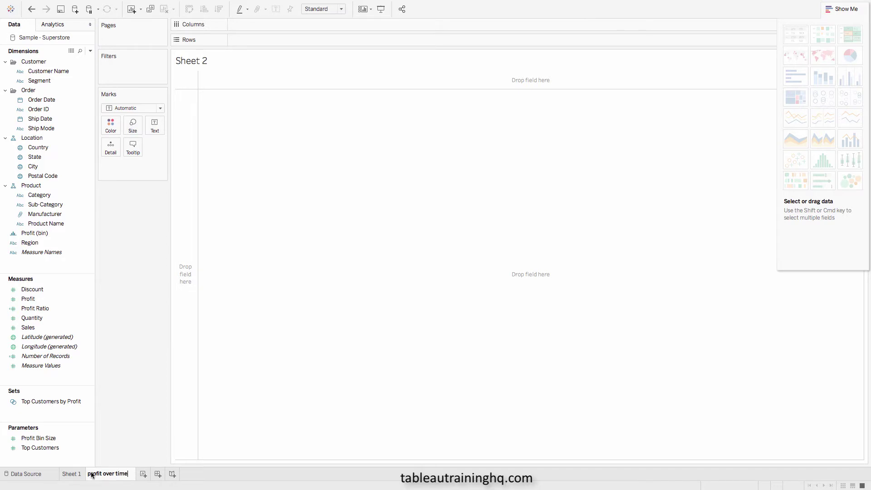
{"action": "key", "text": "Return"}
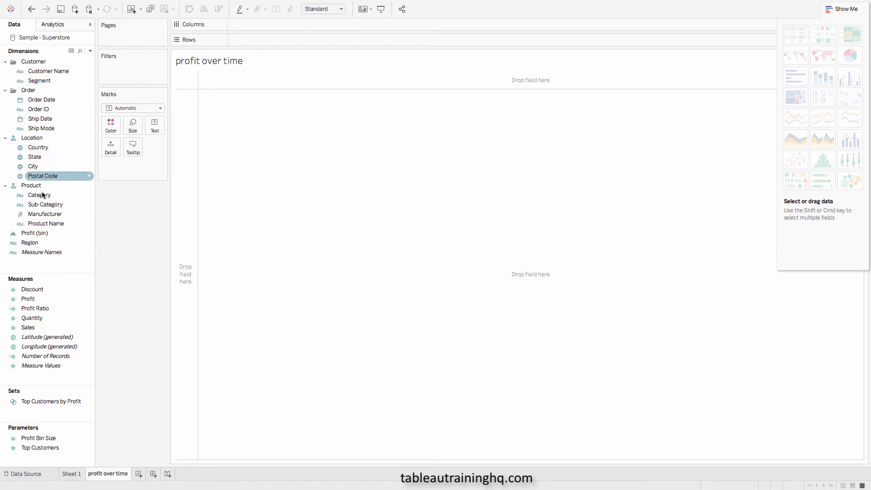
- Plot SUM(Profit) as a continuous monthly Order Date line for 2014–2017, then return to Sheet 1
{"action": "double_click", "coordinate": [28, 298]}
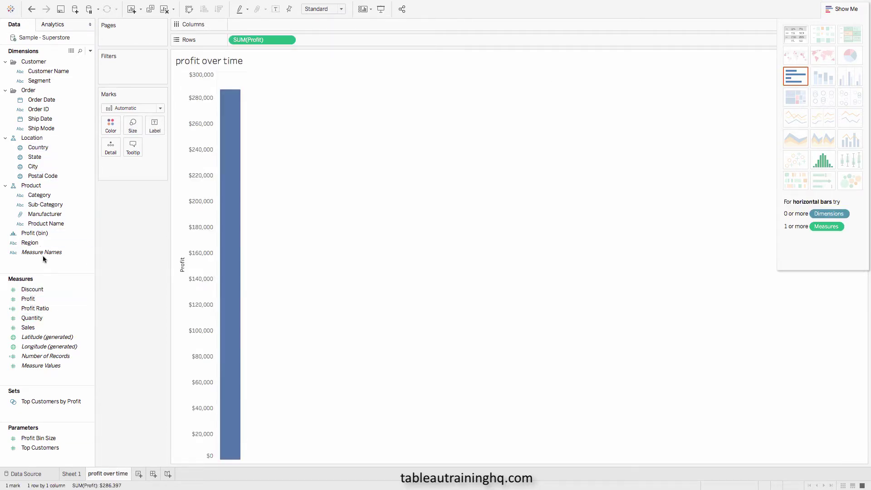
{"action": "double_click", "coordinate": [39, 100]}
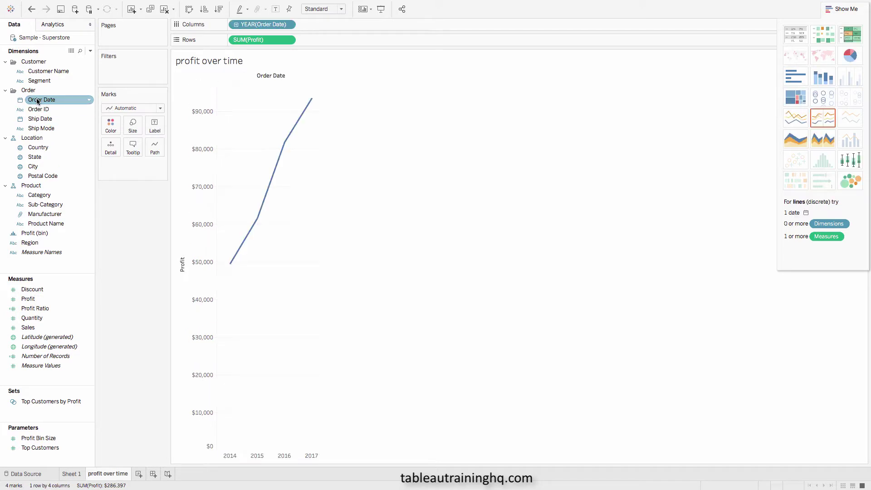
{"action": "right_click", "coordinate": [262, 25]}
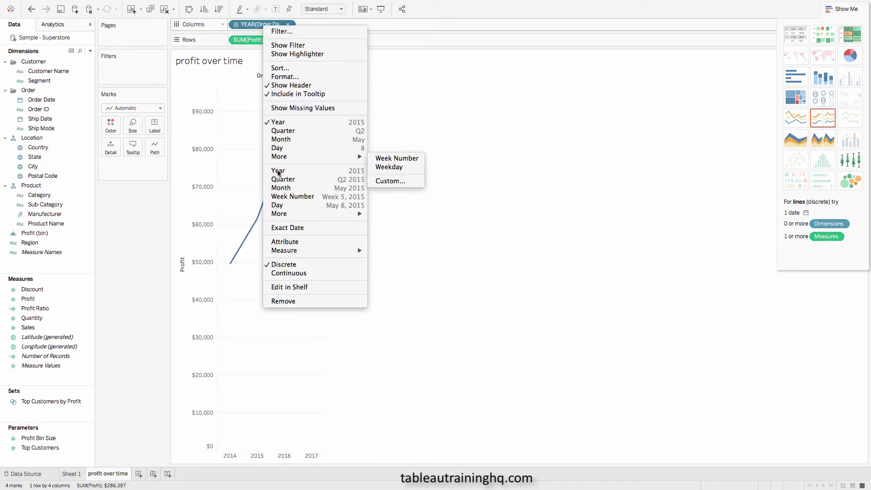
{"action": "left_click", "coordinate": [279, 187]}
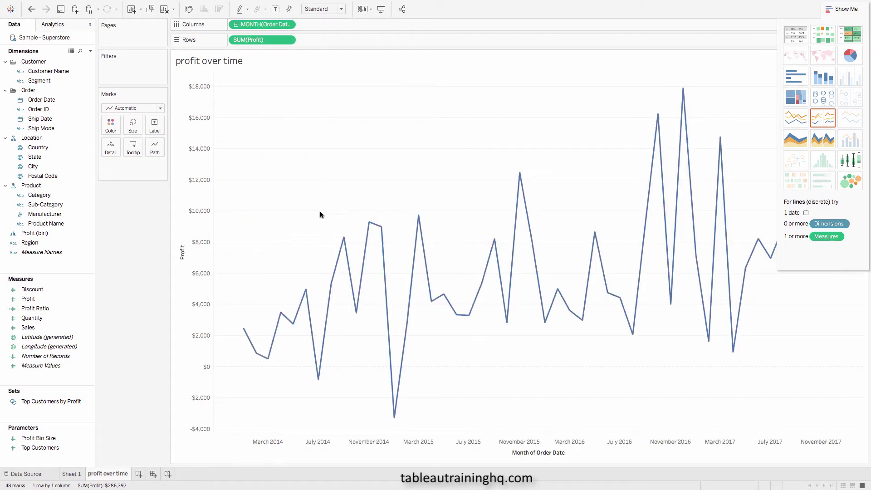
{"action": "left_click", "coordinate": [846, 8]}
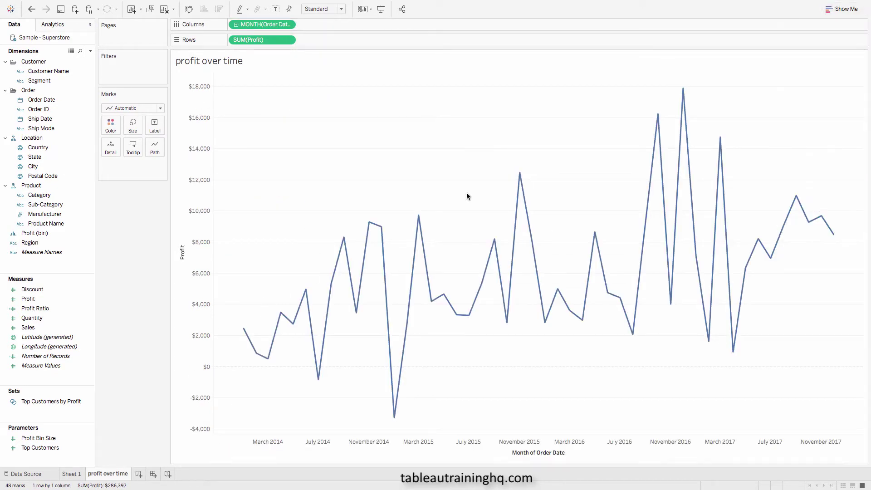
{"action": "left_click", "coordinate": [82, 474]}
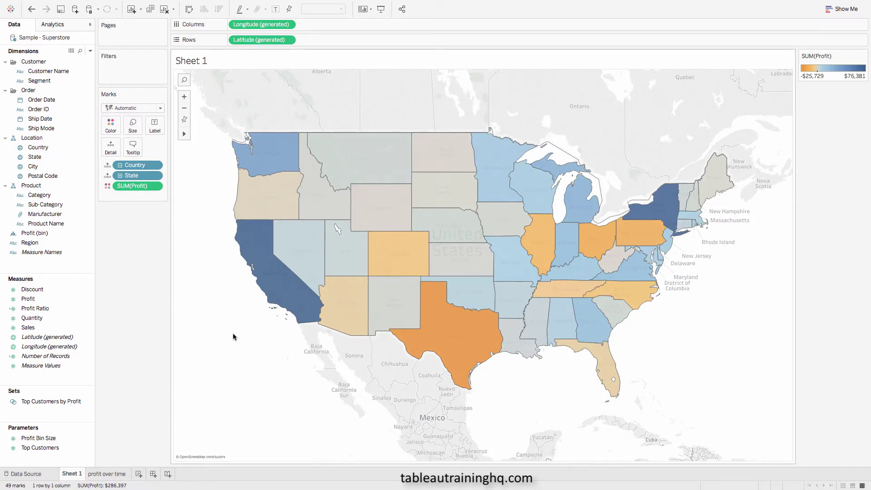
- Replace the map's default country, state and profit tooltip text with the embedded 'profit over time' sheet
{"action": "left_click", "coordinate": [132, 147]}
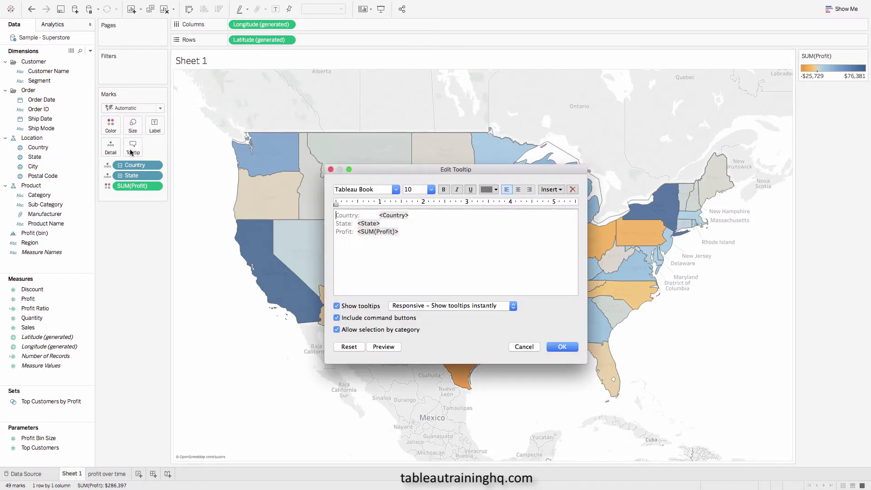
{"action": "left_click", "coordinate": [411, 231]}
{"action": "left_click_drag", "start_coordinate": [411, 231], "coordinate": [332, 213]}
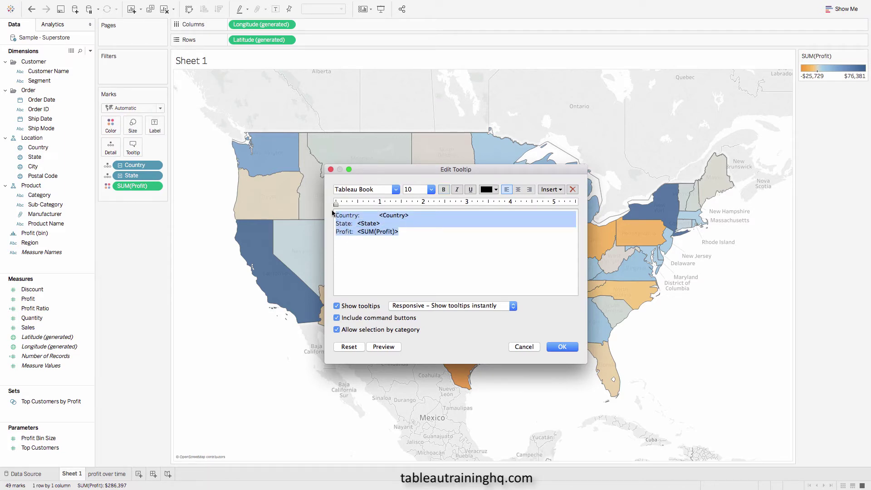
{"action": "key", "text": "BackSpace"}
{"action": "left_click", "coordinate": [550, 191]}
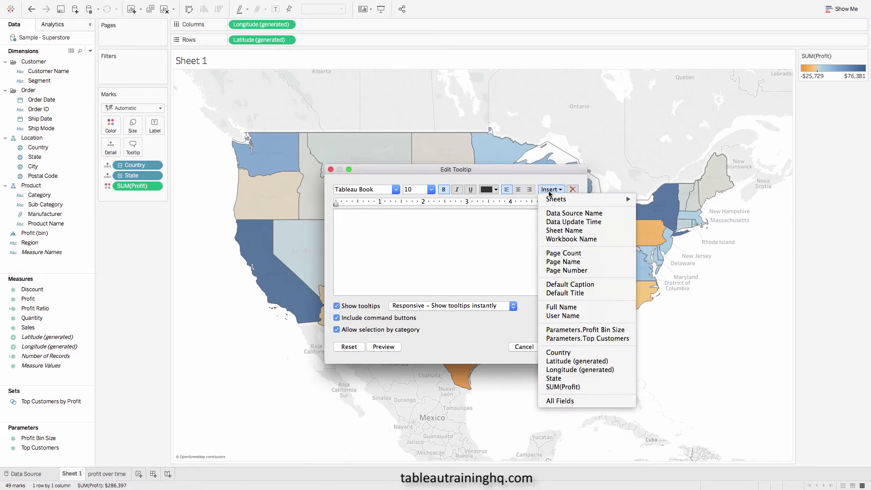
{"action": "mouse_move", "coordinate": [558, 204]}
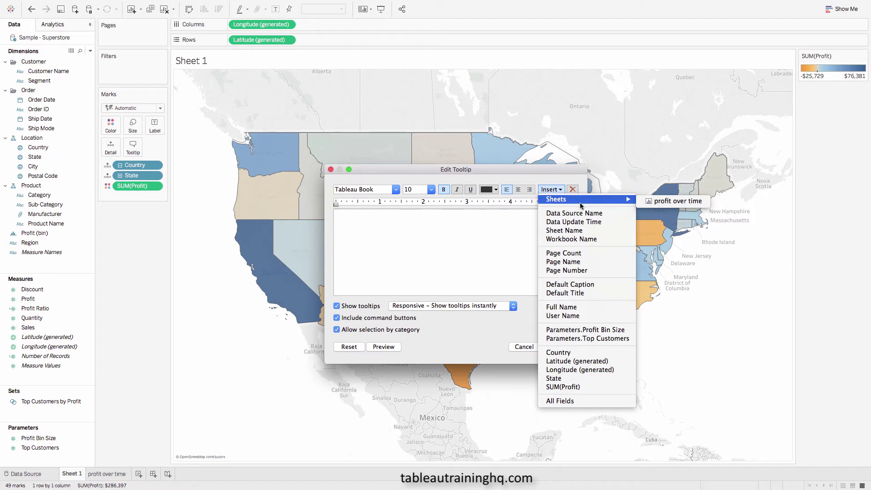
{"action": "left_click", "coordinate": [656, 203]}
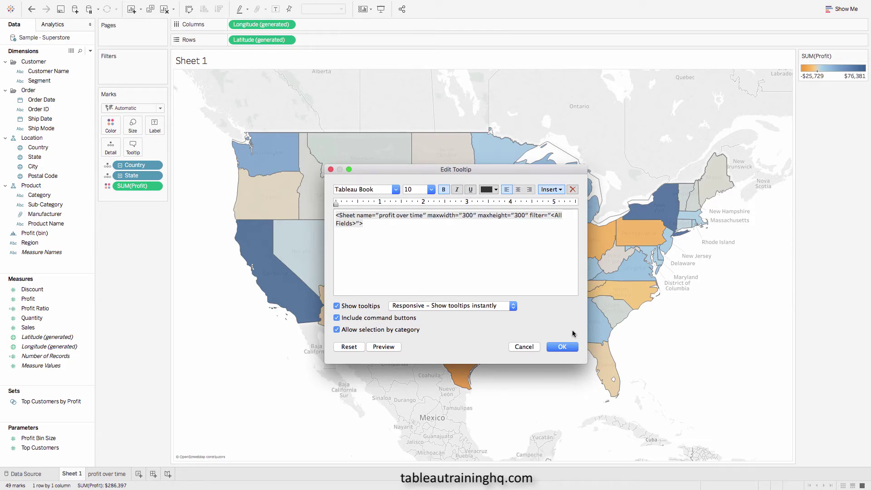
{"action": "left_click", "coordinate": [563, 348]}
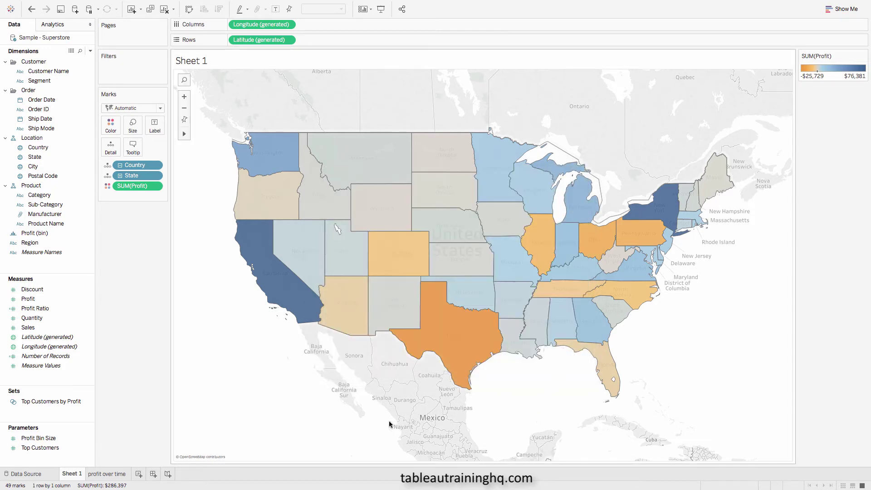
- Put Order Date on Rows to split the state map into one map per year
{"action": "mouse_move", "coordinate": [273, 278]}
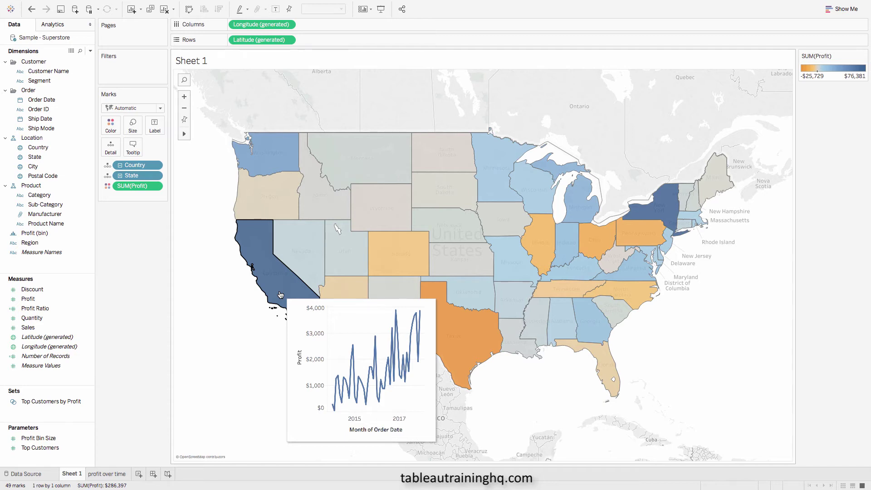
{"action": "mouse_move", "coordinate": [305, 247]}
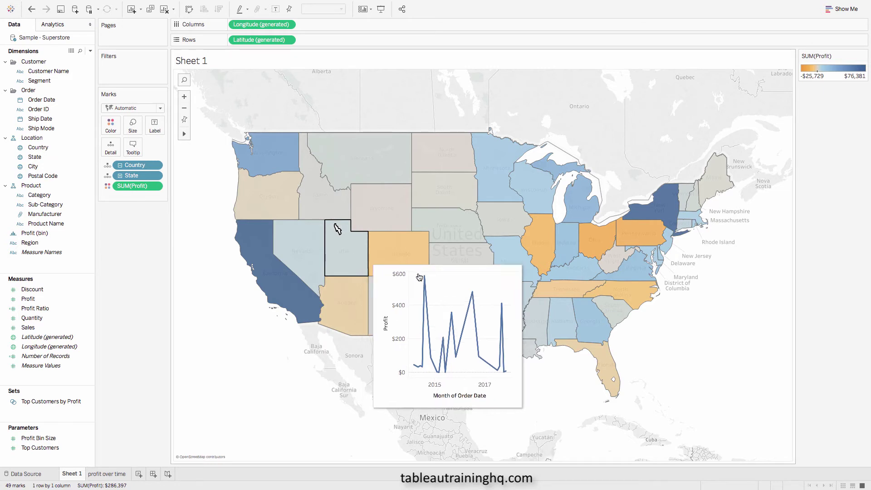
{"action": "mouse_move", "coordinate": [419, 276]}
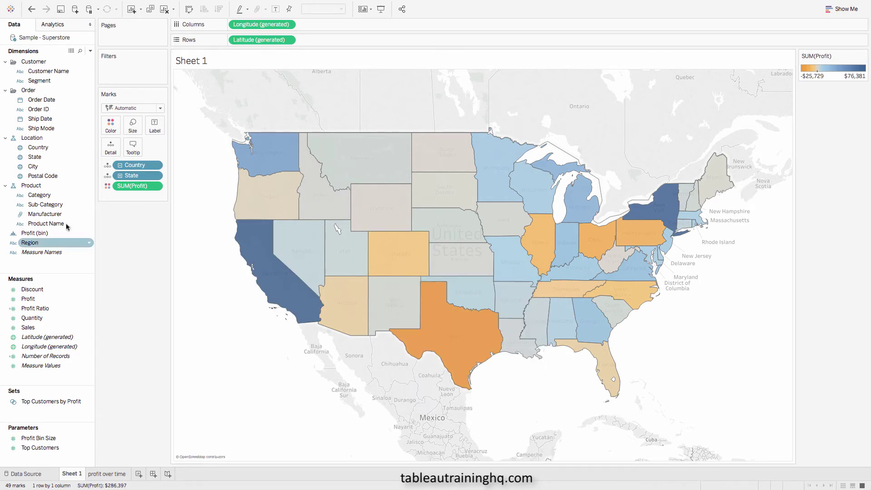
{"action": "left_click_drag", "start_coordinate": [42, 100], "coordinate": [230, 42]}
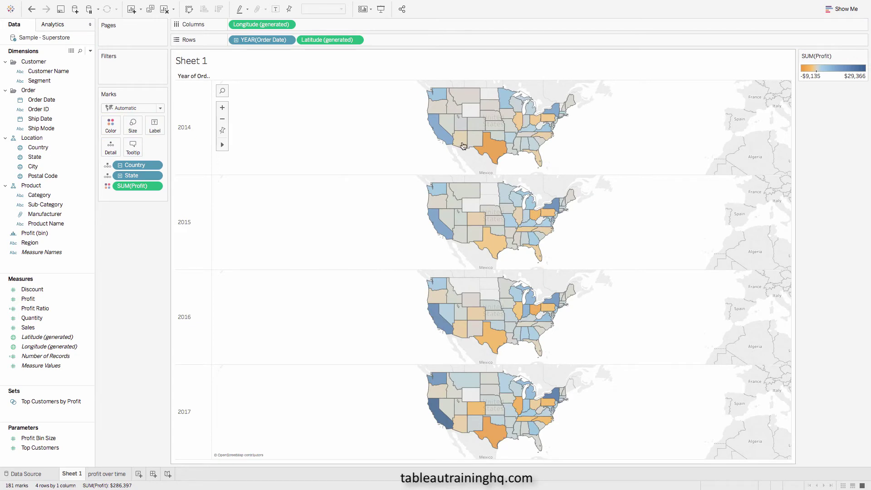
- Undo the yearly split back to a single map and add a blank Sheet 3
{"action": "mouse_move", "coordinate": [480, 415]}
{"action": "key", "text": "ctrl+z"}
{"action": "mouse_move", "coordinate": [458, 235]}
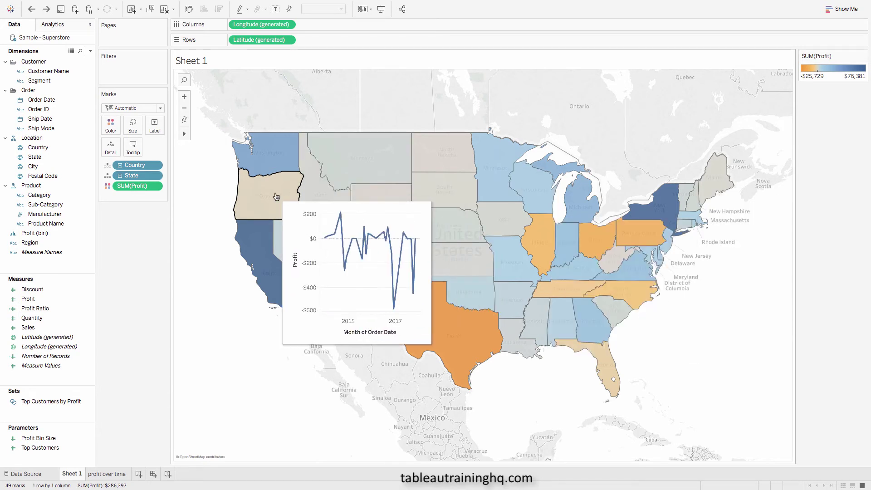
{"action": "left_click", "coordinate": [138, 475]}
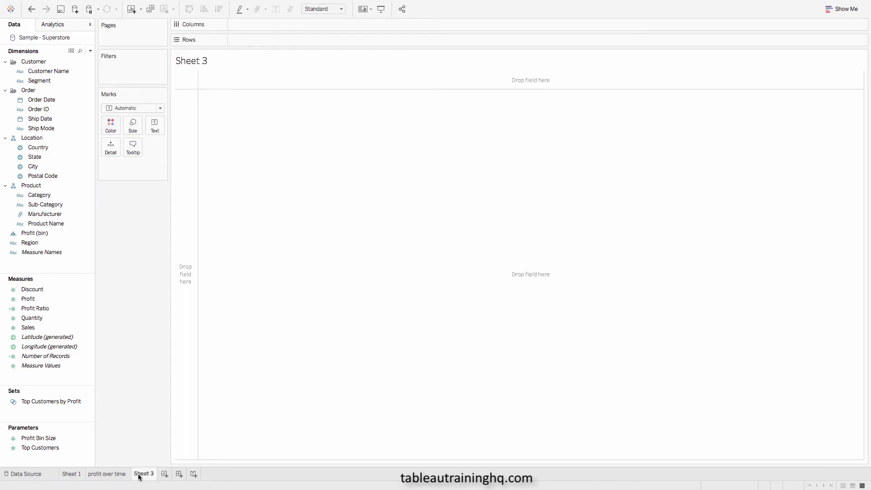
- Name Sheet 3 'profit by subcat' and chart SUM(Profit) broken out by Sub-Category
{"action": "type", "text": "profit by "}
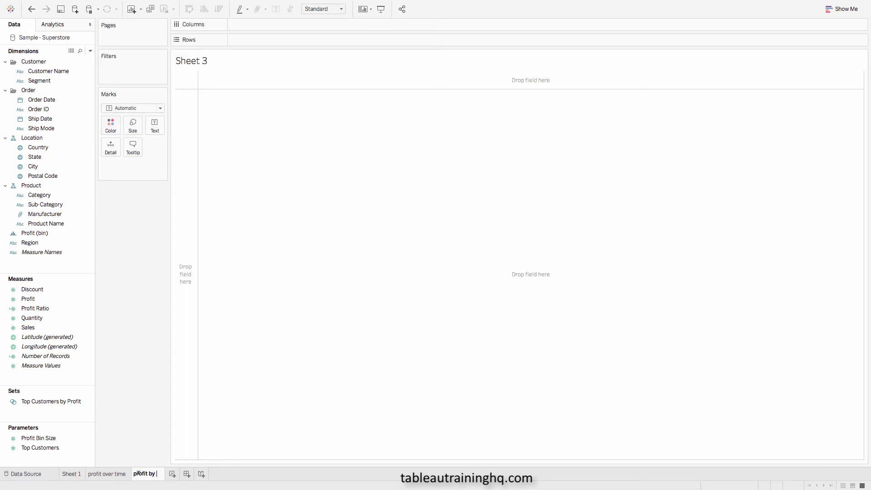
{"action": "type", "text": "subcat"}
{"action": "key", "text": "Return"}
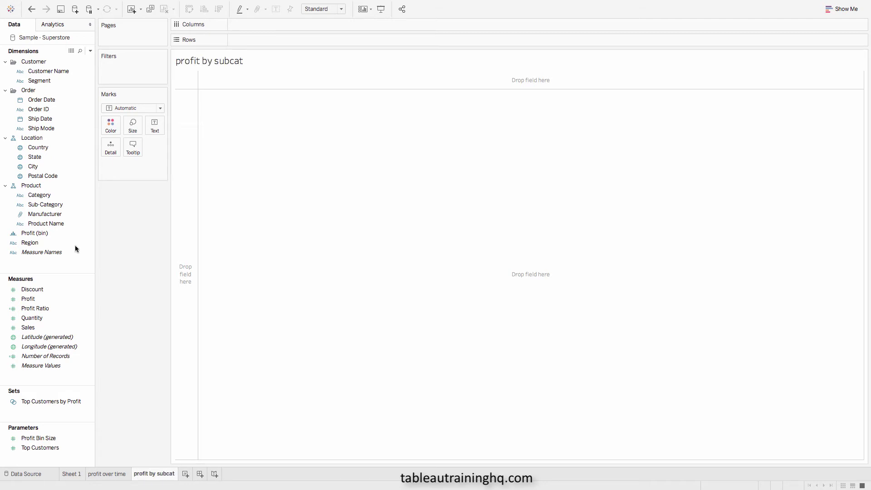
{"action": "double_click", "coordinate": [31, 297]}
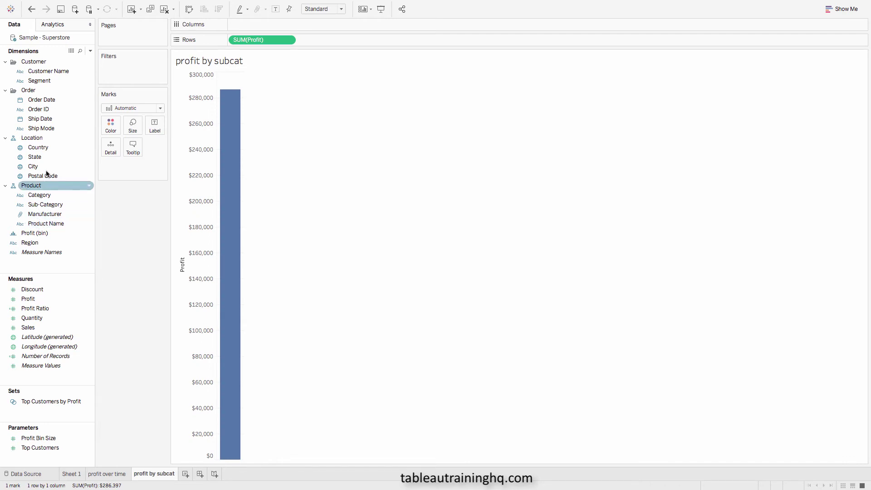
{"action": "left_click", "coordinate": [34, 207]}
{"action": "double_click", "coordinate": [34, 204]}
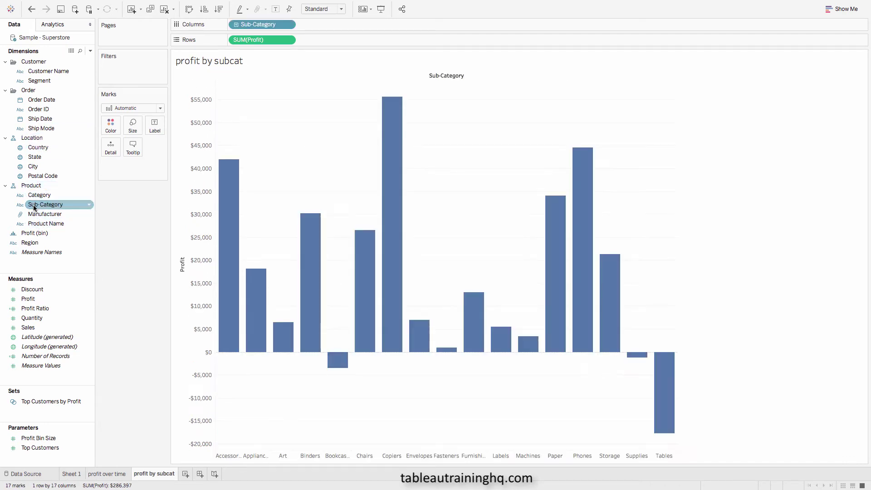
- Make the bars horizontal, sort them ascending by profit, and colour them by YEAR(Order Date)
{"action": "left_click", "coordinate": [188, 10]}
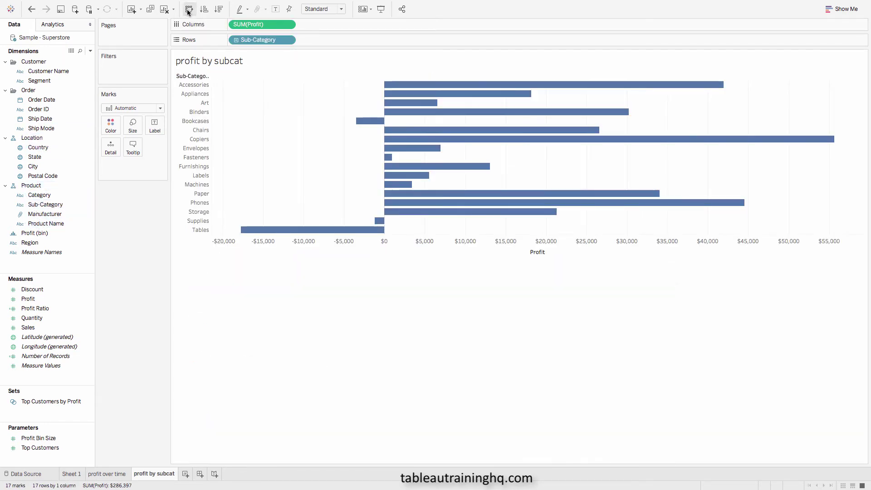
{"action": "left_click", "coordinate": [203, 9]}
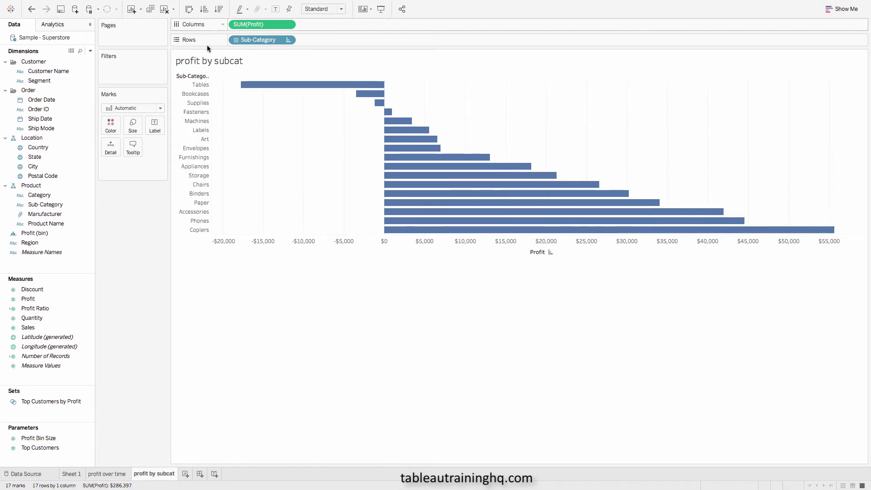
{"action": "mouse_move", "coordinate": [272, 87]}
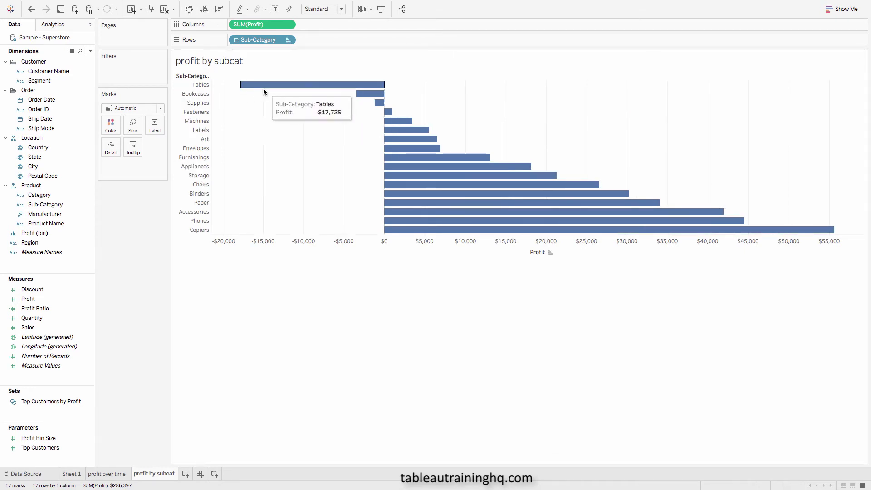
{"action": "mouse_move", "coordinate": [387, 148]}
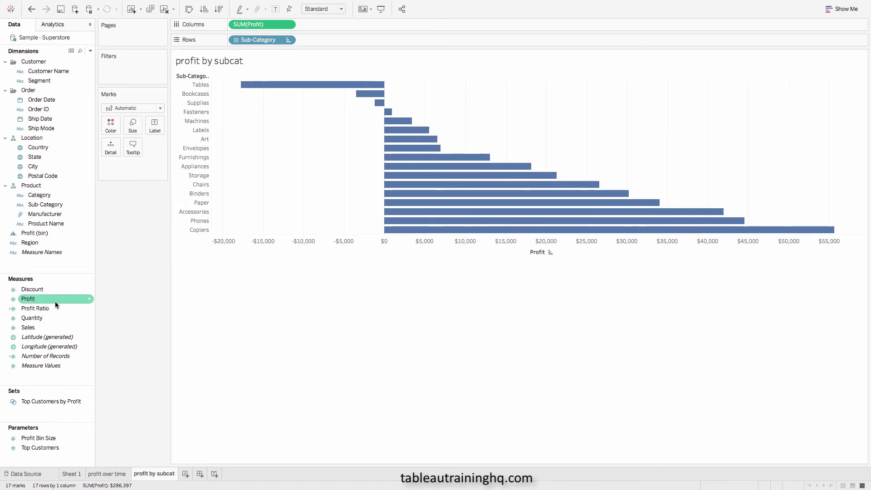
{"action": "left_click_drag", "start_coordinate": [34, 99], "coordinate": [110, 126]}
{"action": "mouse_move", "coordinate": [343, 93]}
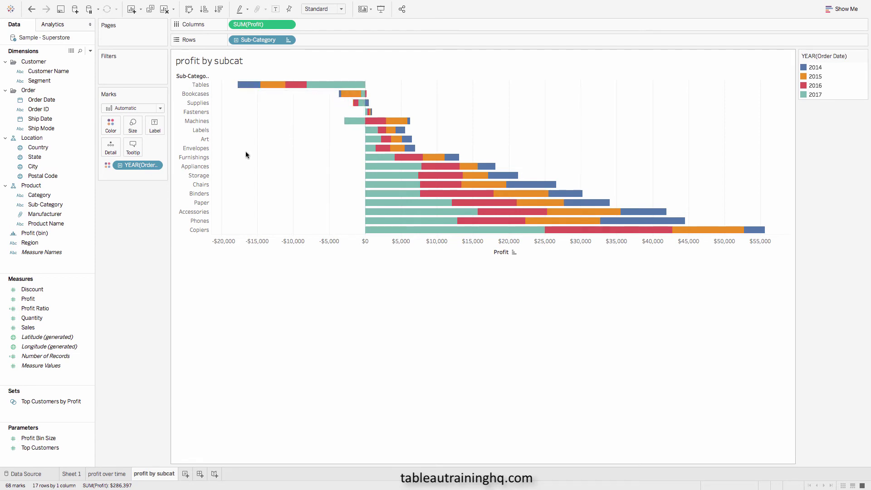
{"action": "left_click", "coordinate": [72, 474]}
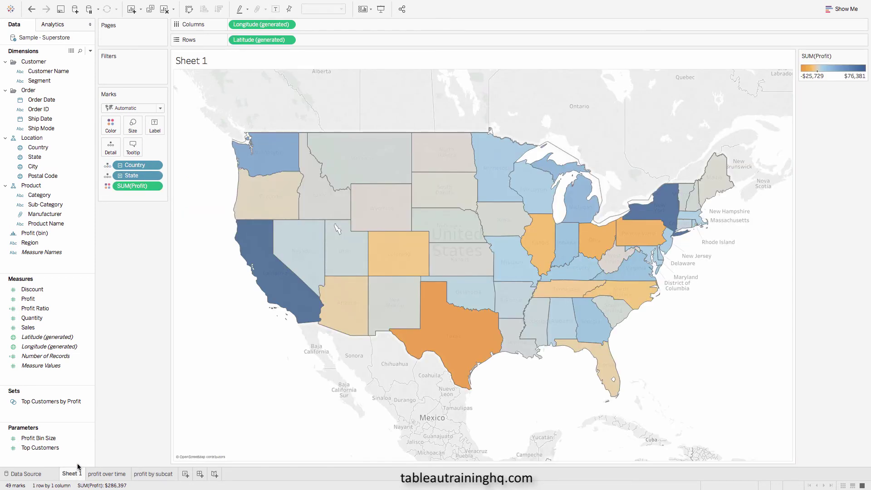
- Add the 'profit by subcat' sheet to the map tooltip under 'profit over time', both at 300×300
{"action": "left_click", "coordinate": [133, 147]}
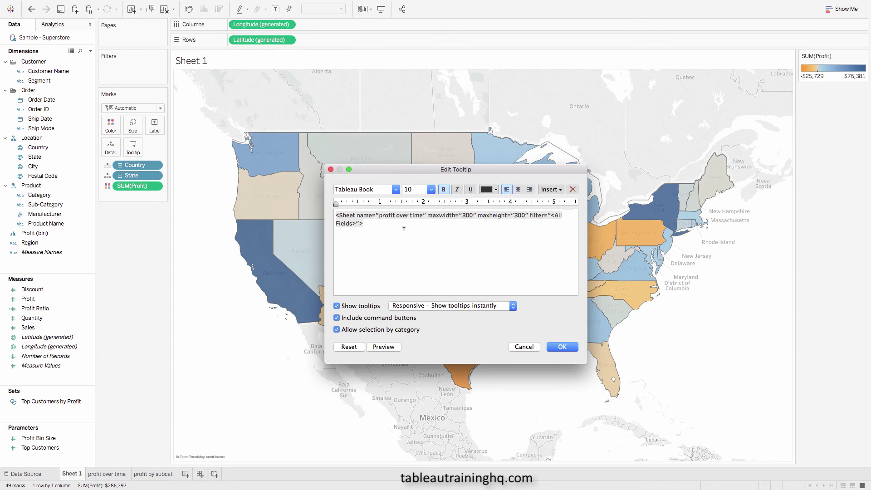
{"action": "left_click", "coordinate": [550, 190]}
{"action": "mouse_move", "coordinate": [563, 200]}
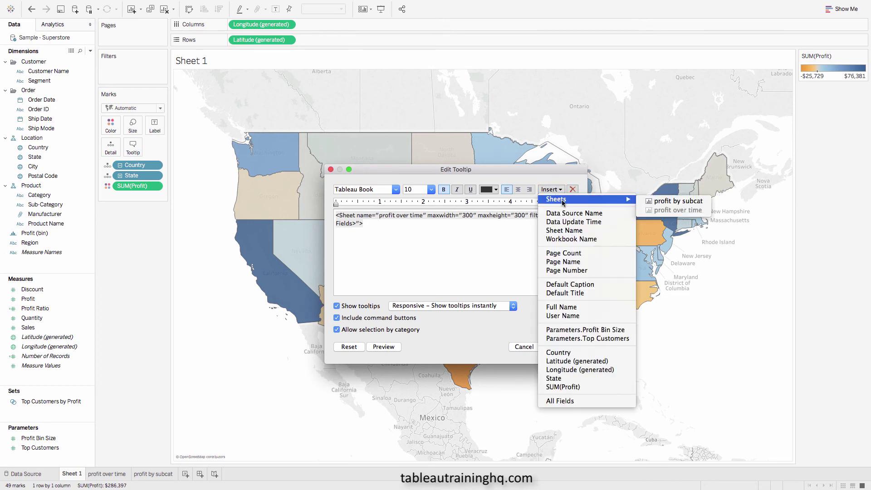
{"action": "left_click", "coordinate": [659, 201]}
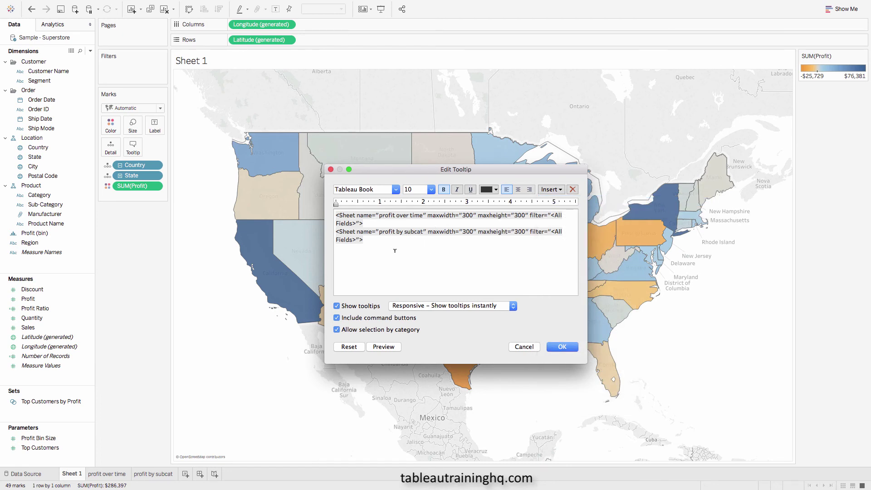
{"action": "left_click", "coordinate": [562, 348]}
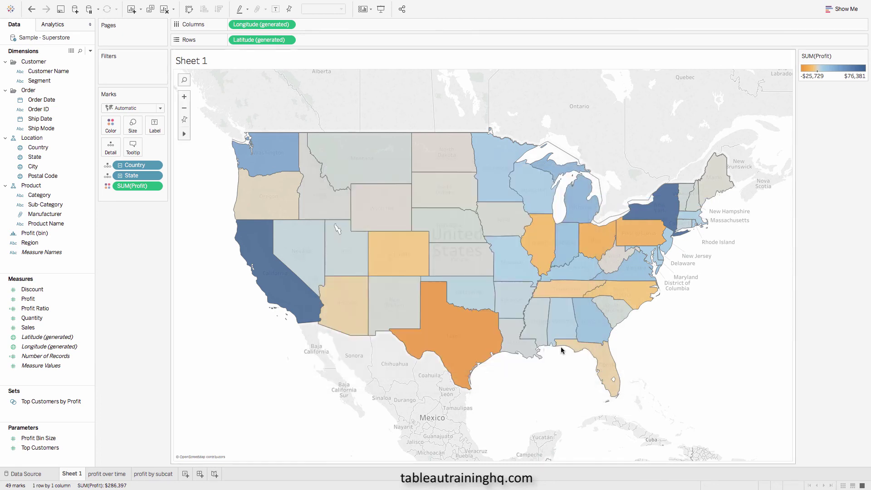
{"action": "mouse_move", "coordinate": [326, 179]}
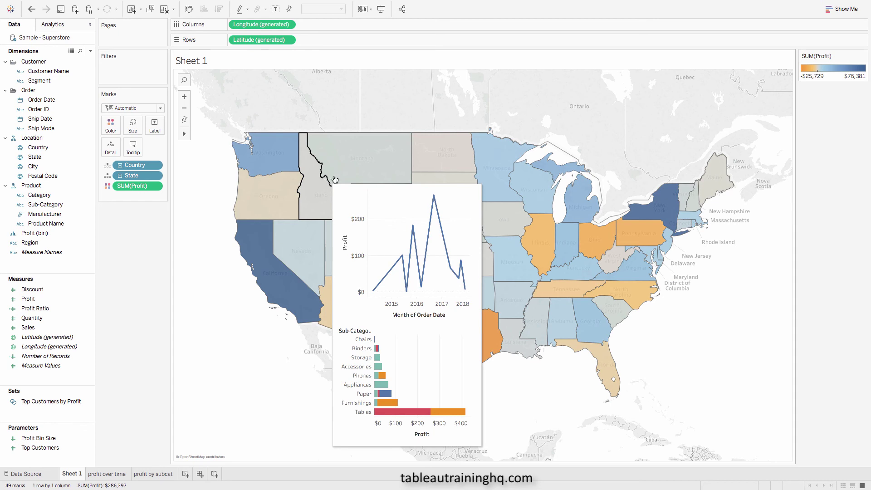
{"action": "mouse_move", "coordinate": [401, 254]}
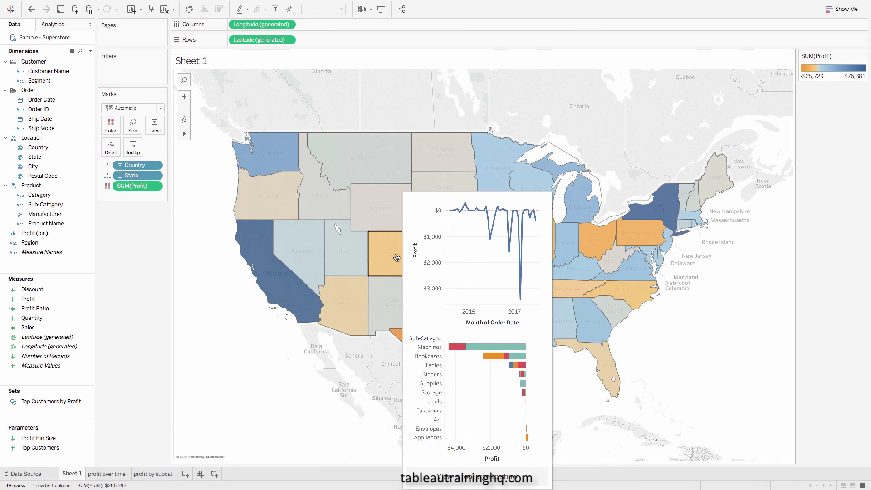
{"action": "mouse_move", "coordinate": [661, 204]}
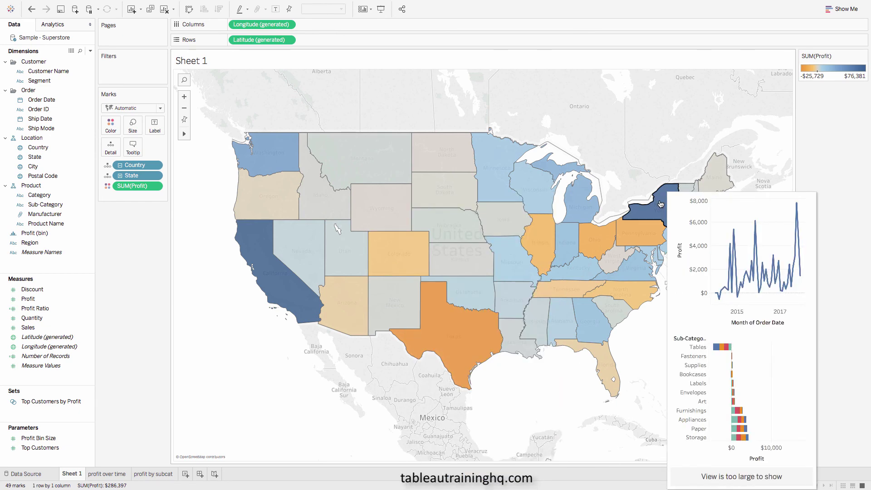